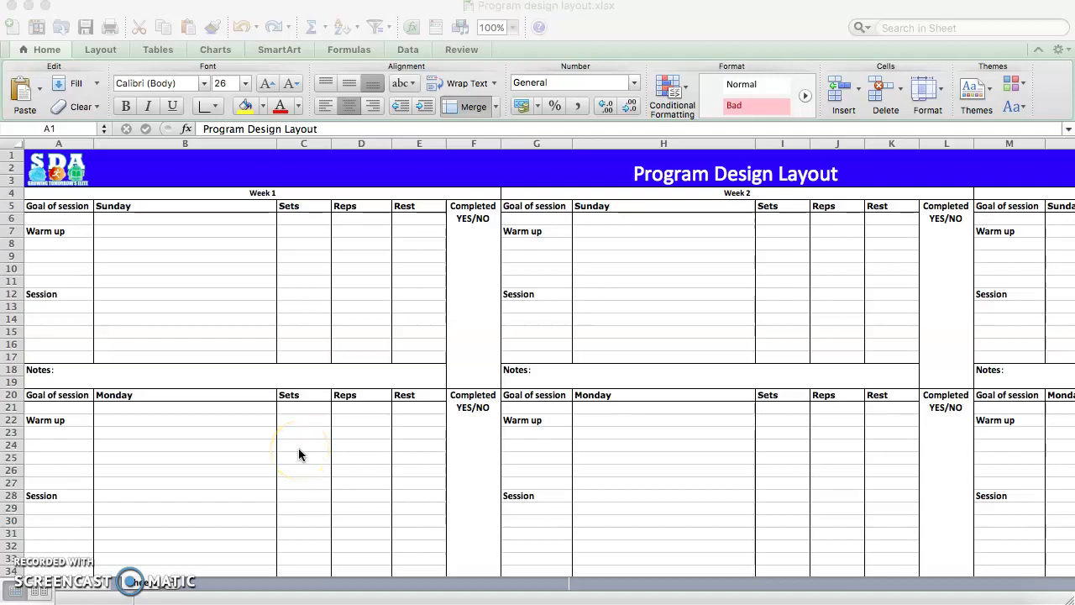
Scroll down and back up through the Program Design Layout template to review it.
click(287, 244)
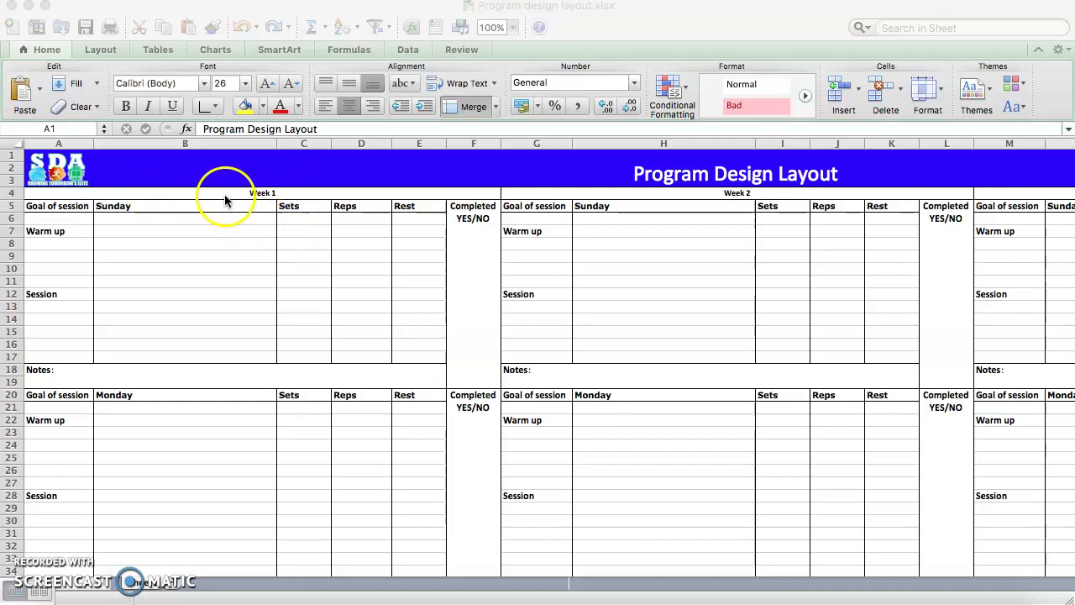
scroll(319, 200, down, 1)
scroll(319, 199, down, 10)
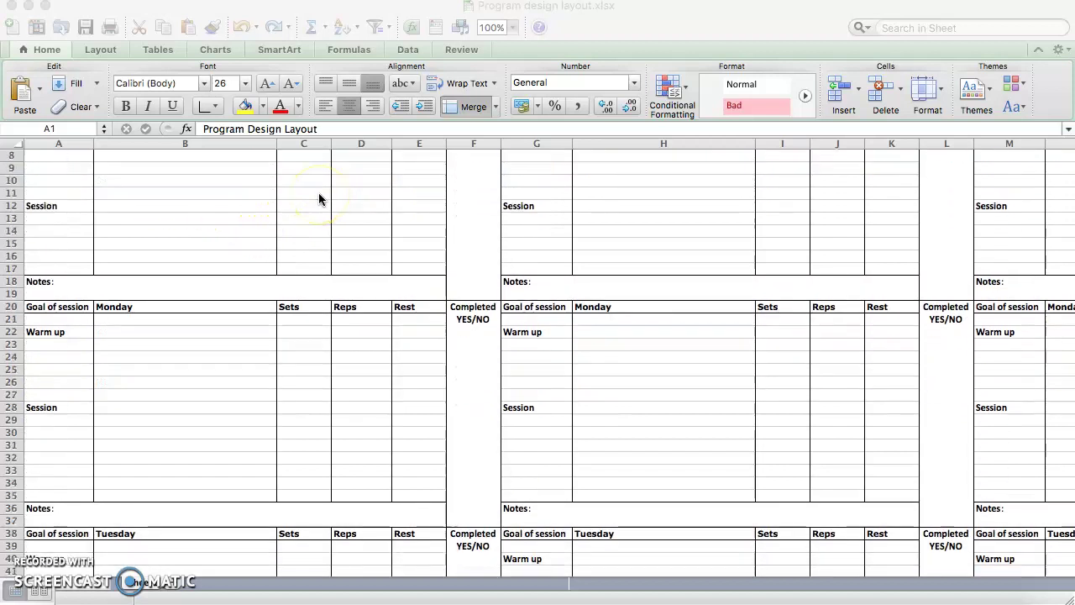
scroll(319, 200, down, 10)
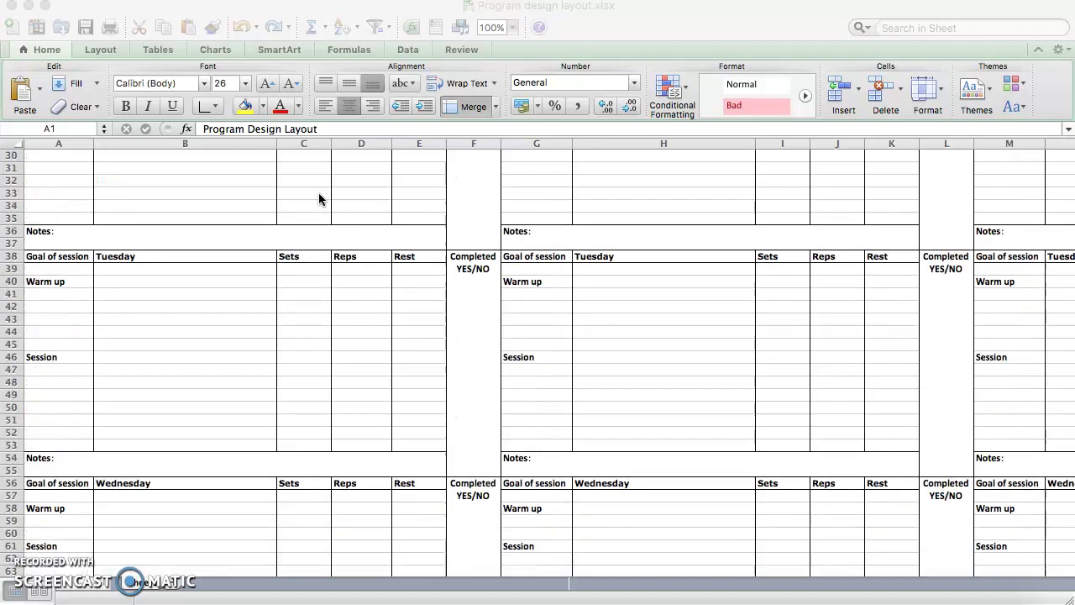
scroll(320, 199, down, 7)
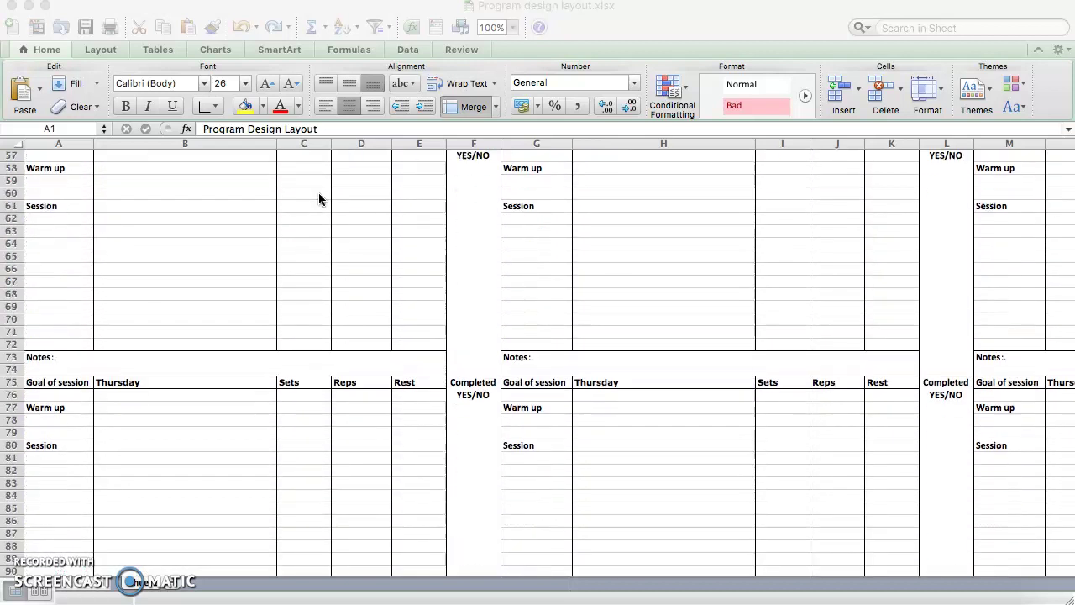
scroll(319, 199, up, 20)
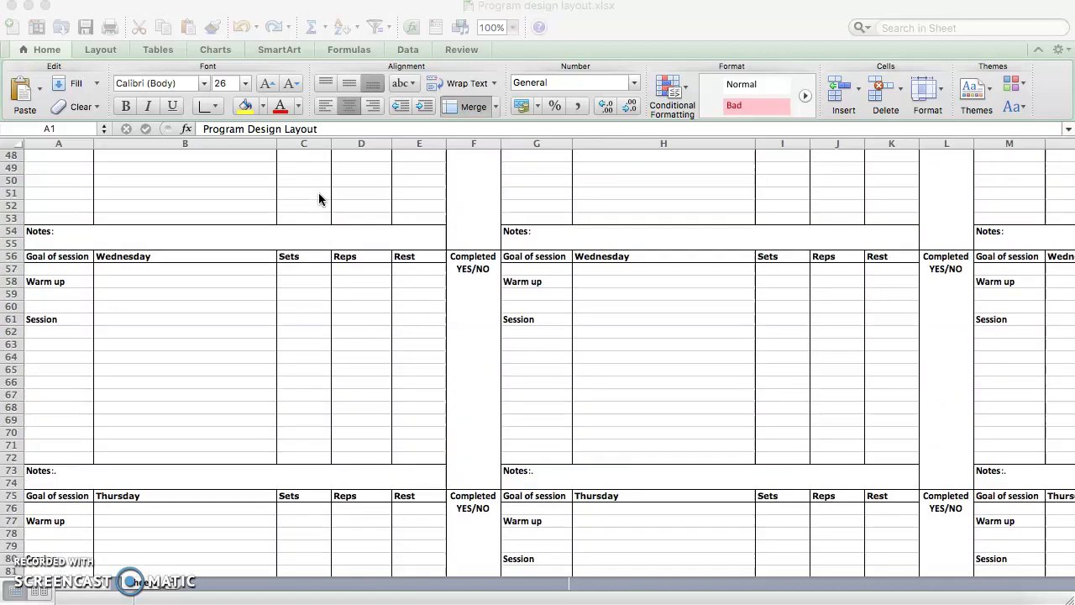
scroll(320, 197, up, 1)
click(89, 211)
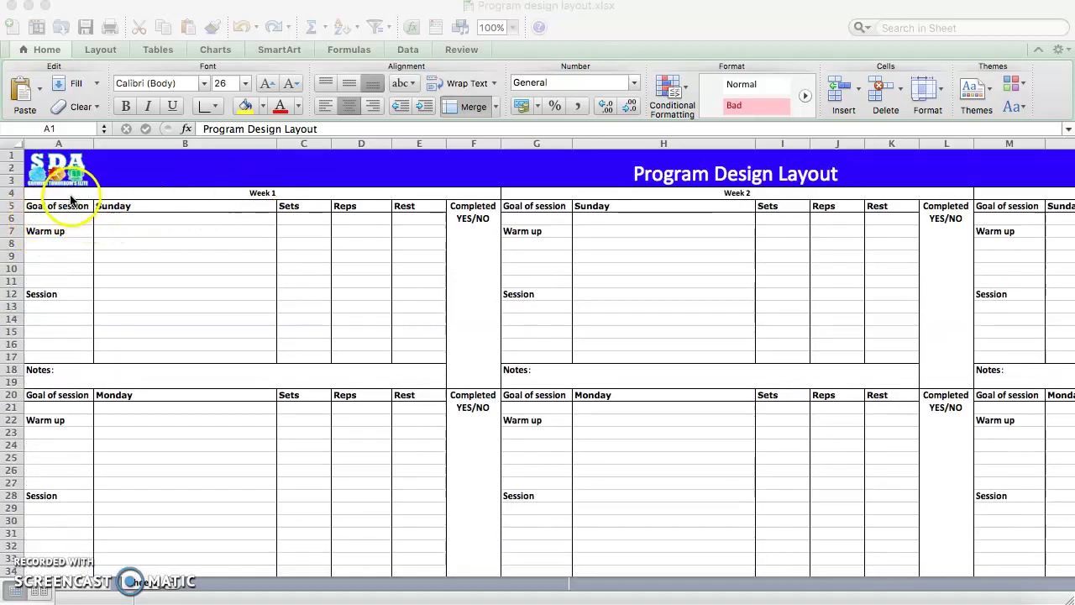
Append ' (power)' to the Week 1 Sunday heading in B5 so it reads 'Sunday (power)'.
click(151, 208)
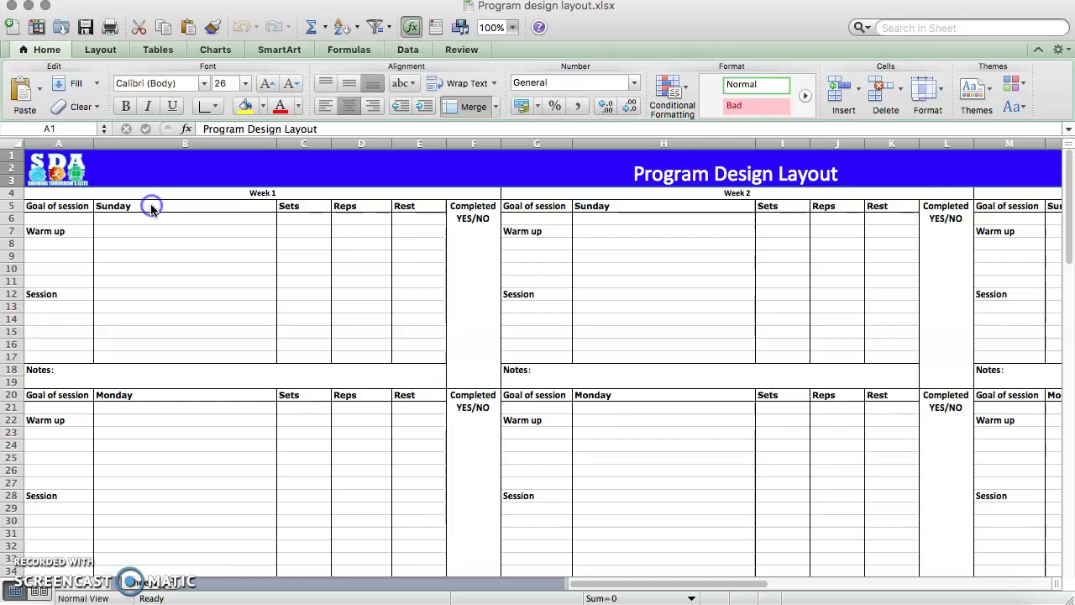
click(152, 208)
double_click(152, 207)
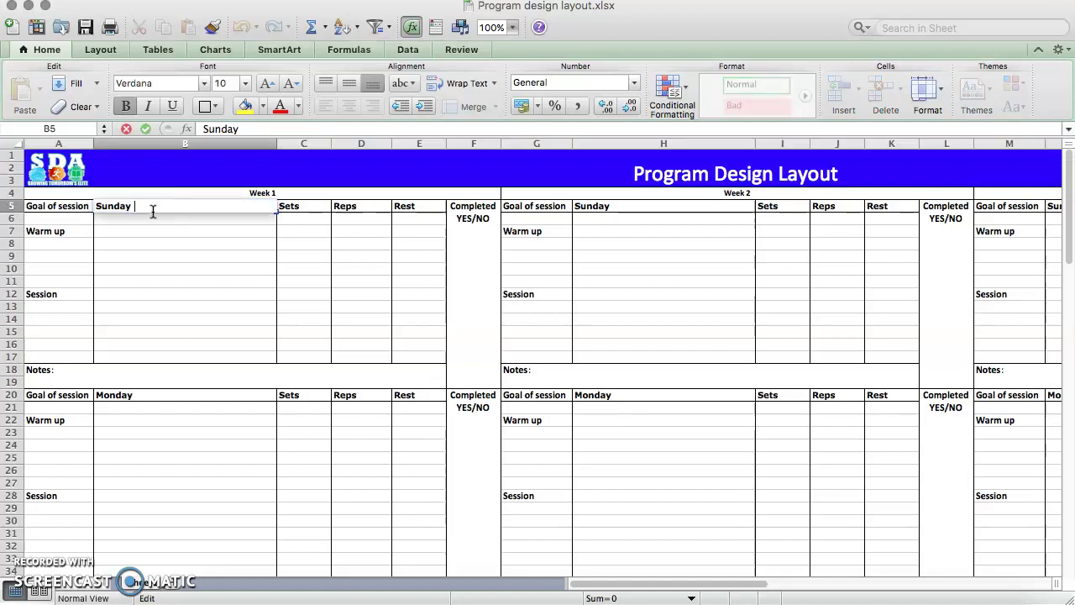
text((power))
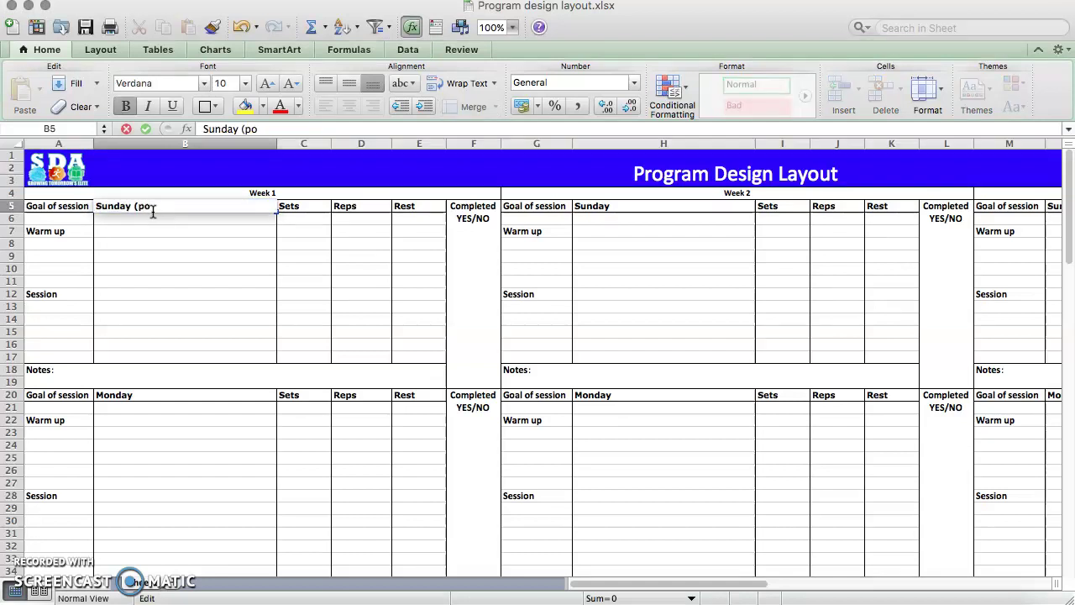
click(155, 294)
Enter the letters R, A, M and P down B7:B10 for the RAMP warm-up.
click(116, 230)
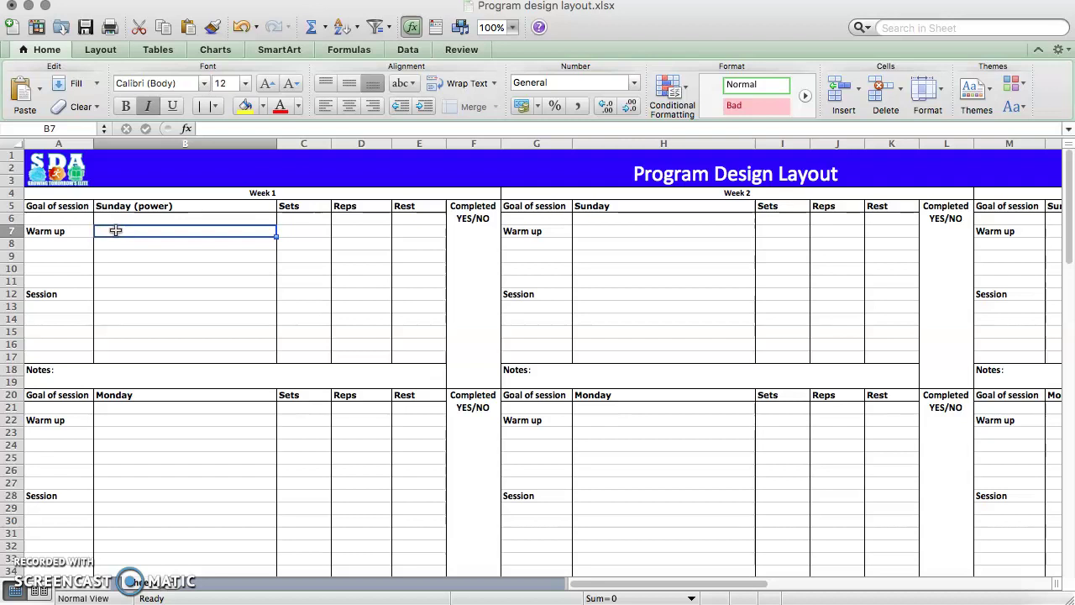
text(R)
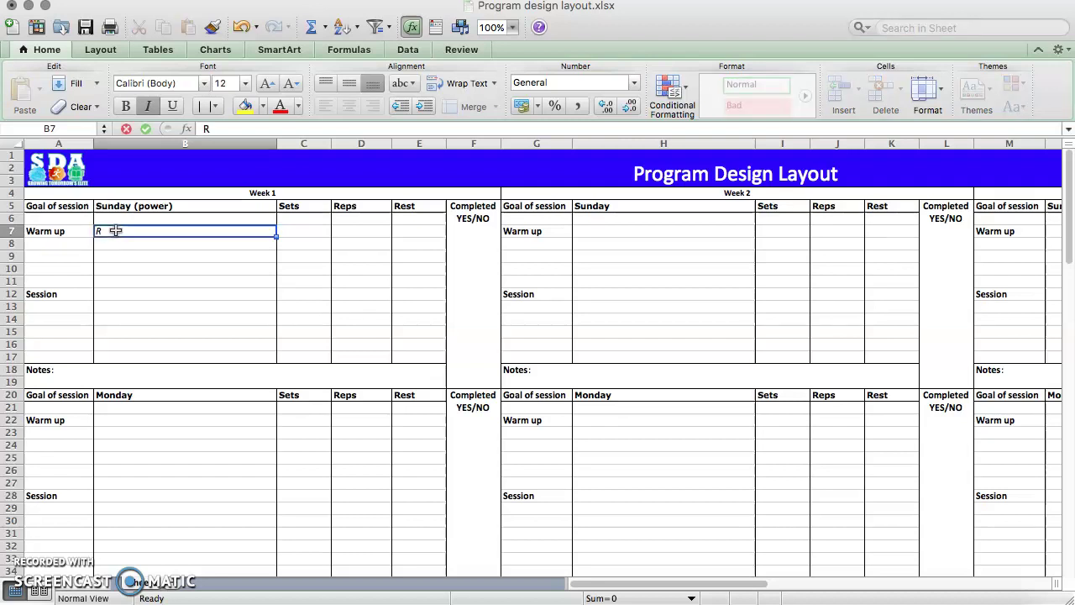
key(Return)
text(A)
key(Return)
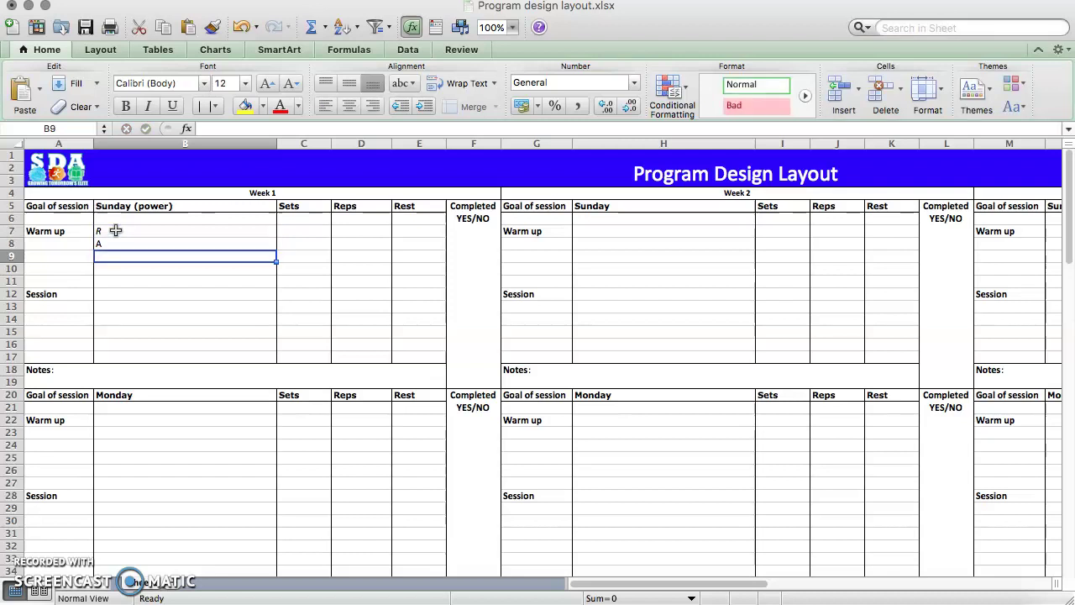
text(M)
key(Return)
text(P)
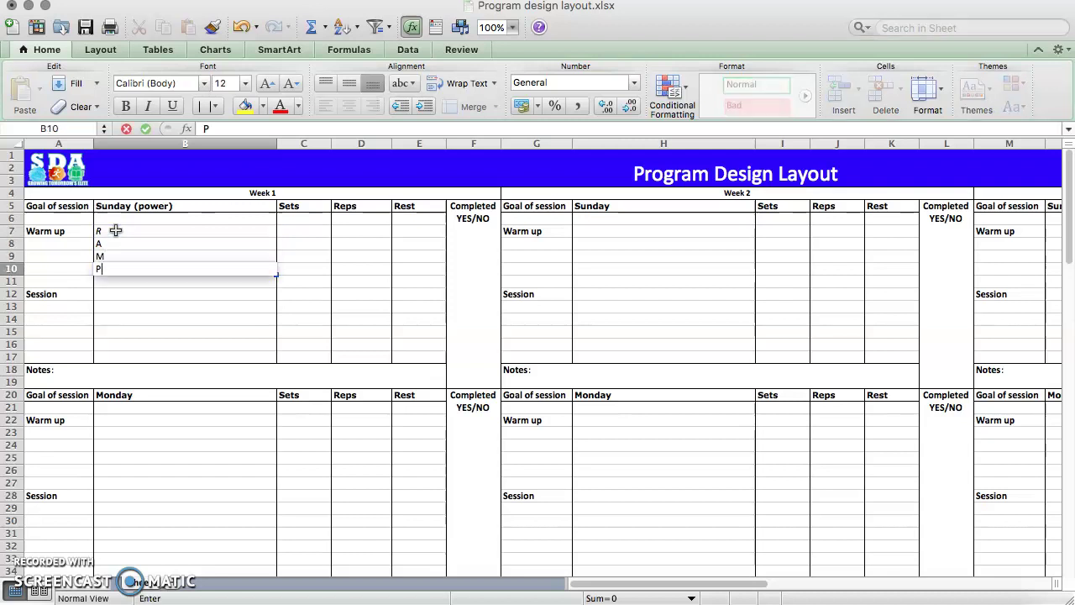
key(Tab)
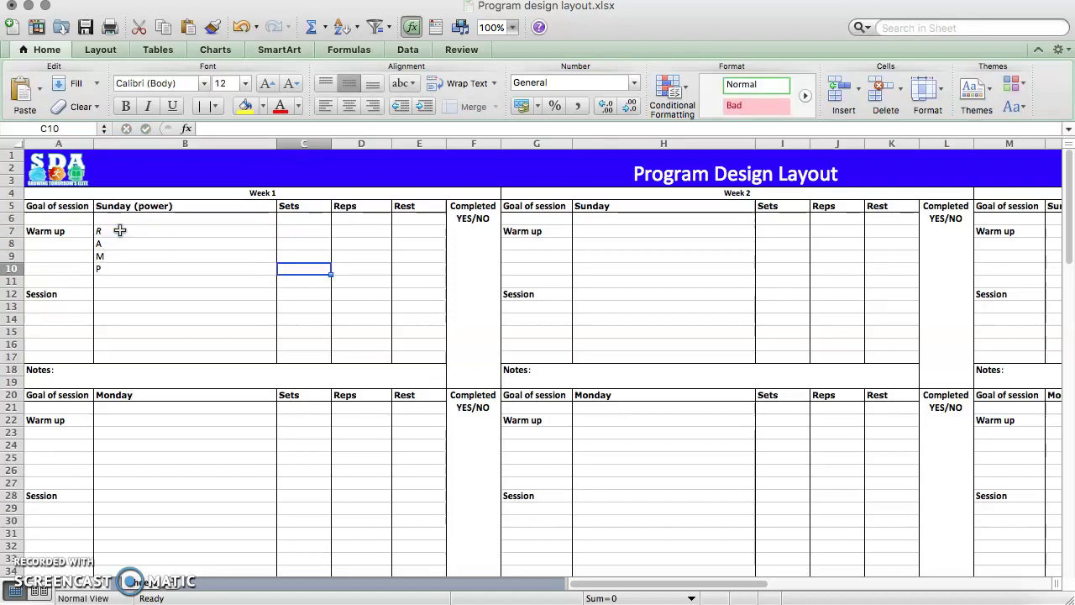
Recheck the R entry in B7, then step across the warm-up row's Sets, Reps and Rest cells.
click(119, 232)
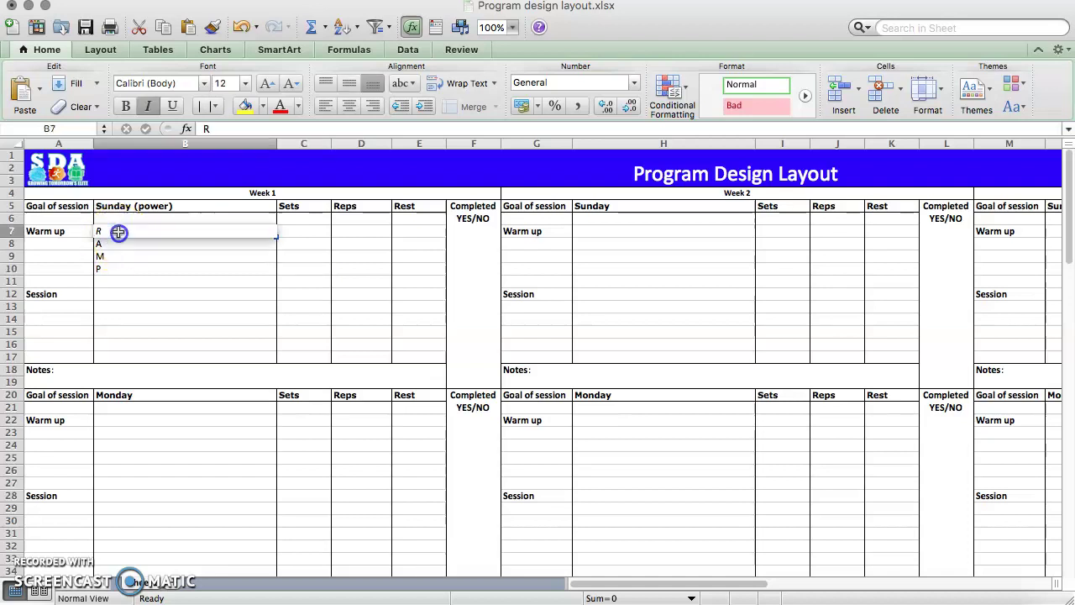
double_click(119, 232)
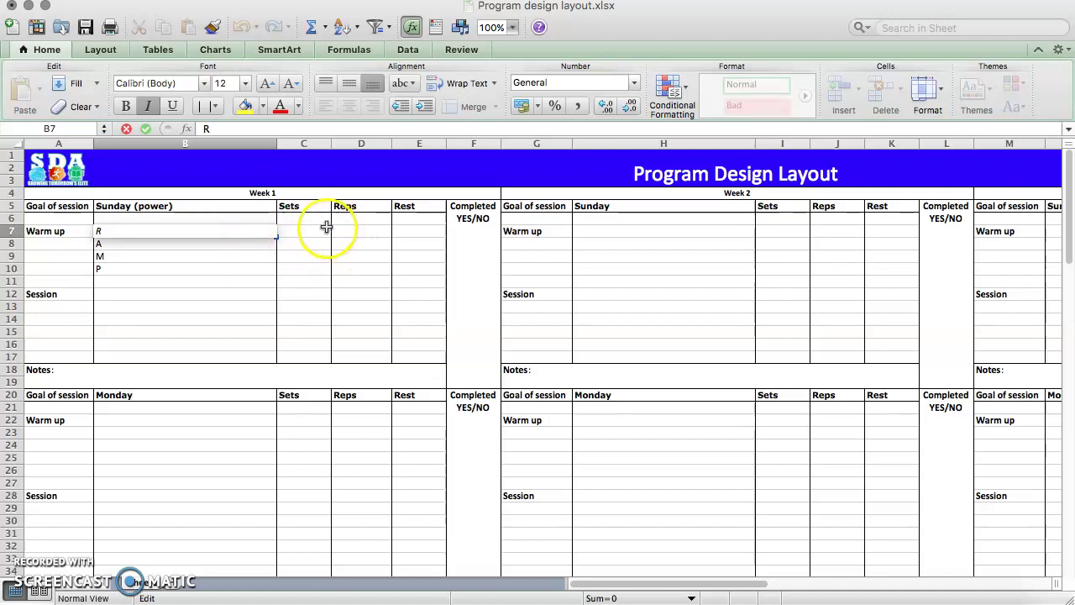
click(289, 230)
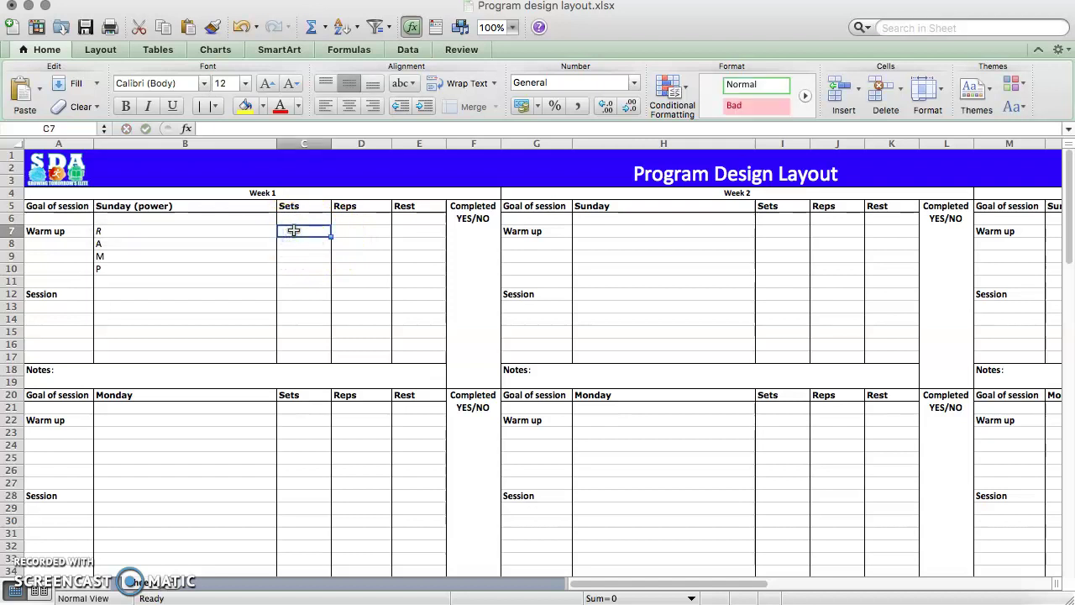
click(360, 233)
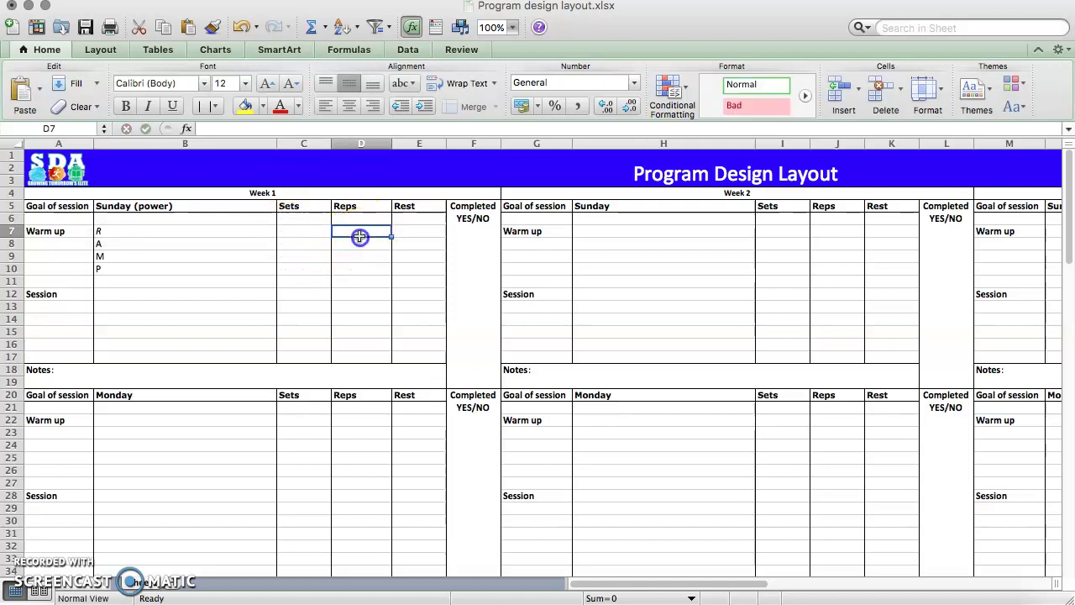
click(425, 231)
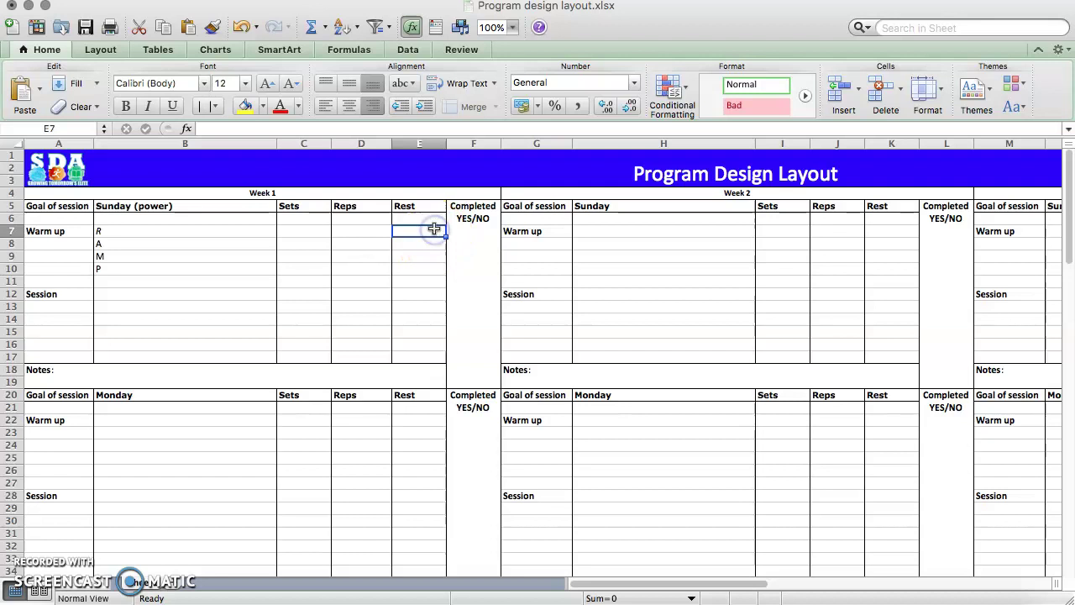
Enter 'A1. Broad jump' in B12 and 'A2. Hip thrust' in B13.
click(106, 294)
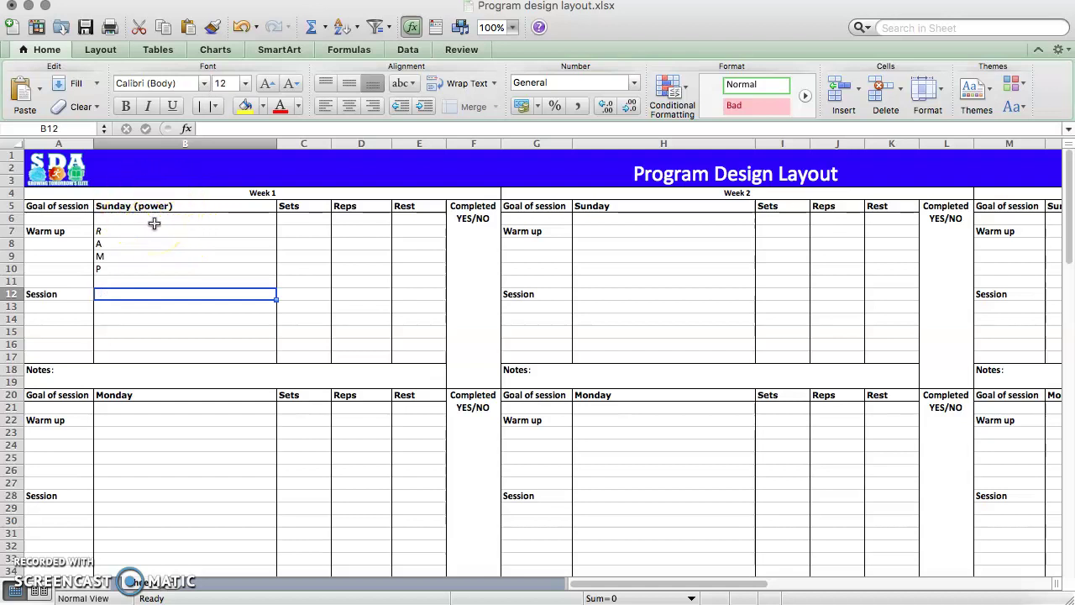
text(A)
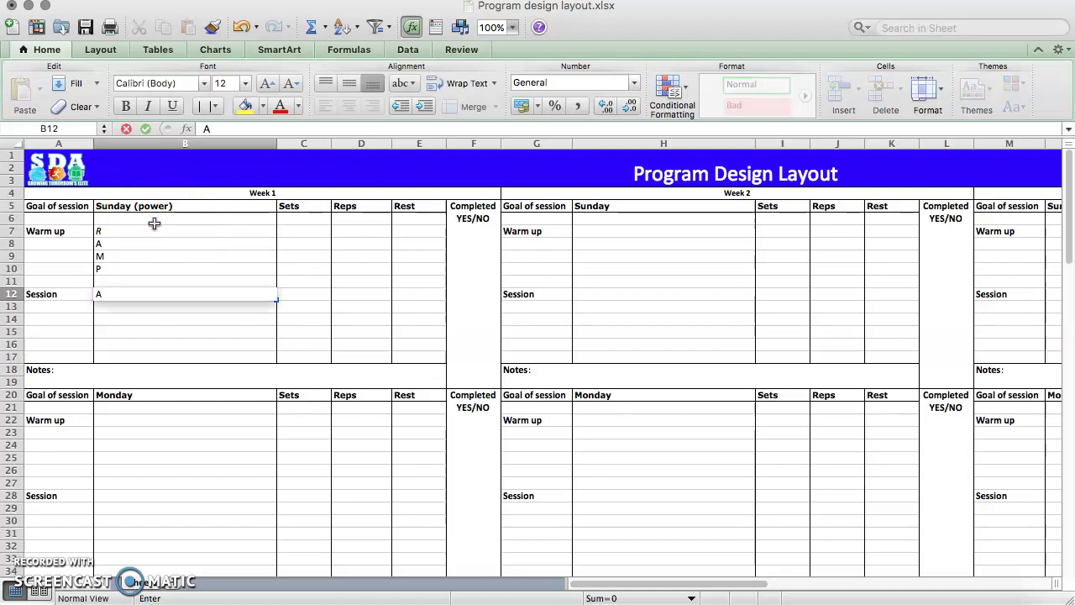
text(1.)
text(Broad j)
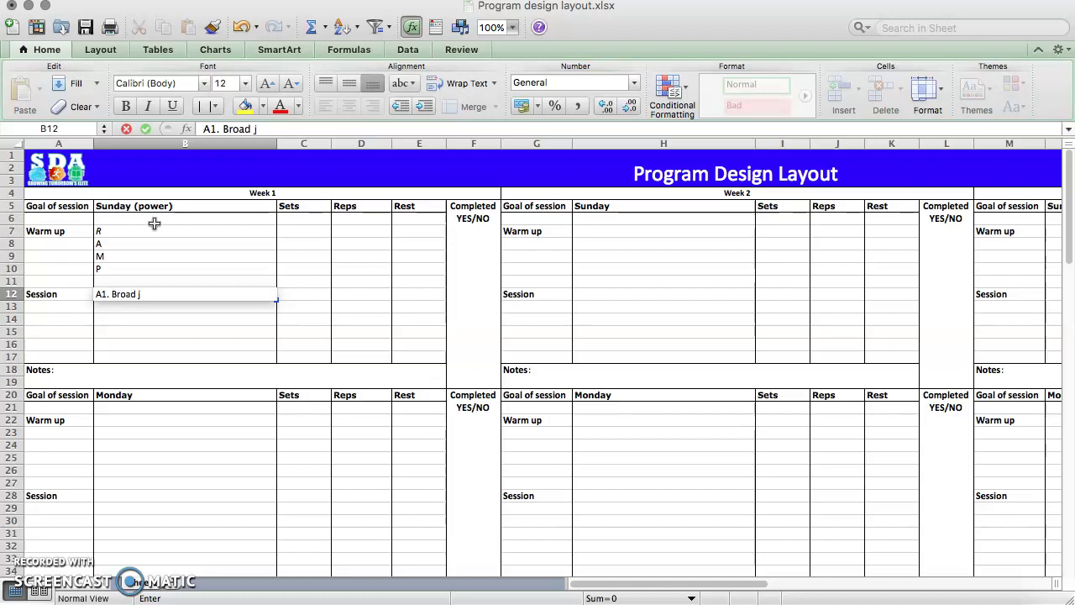
text(ump)
key(Return)
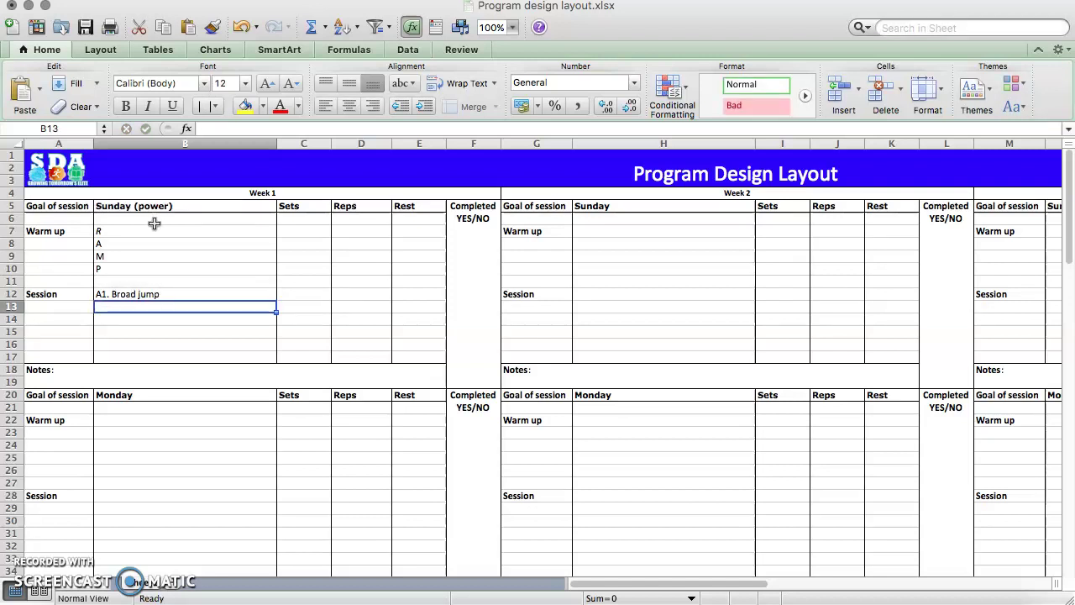
text(A2)
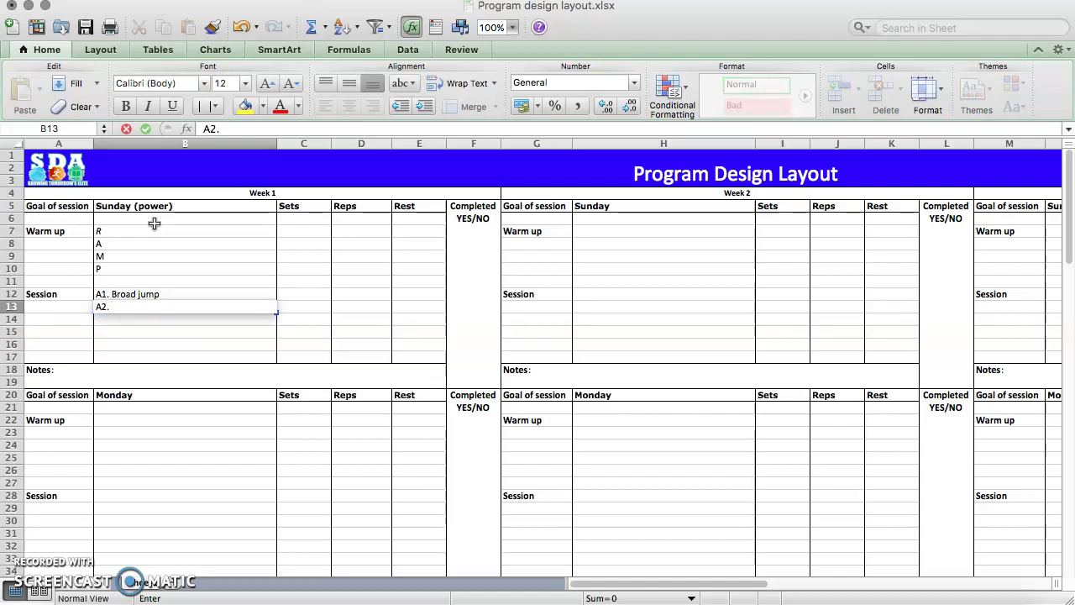
text(. Hip thrust)
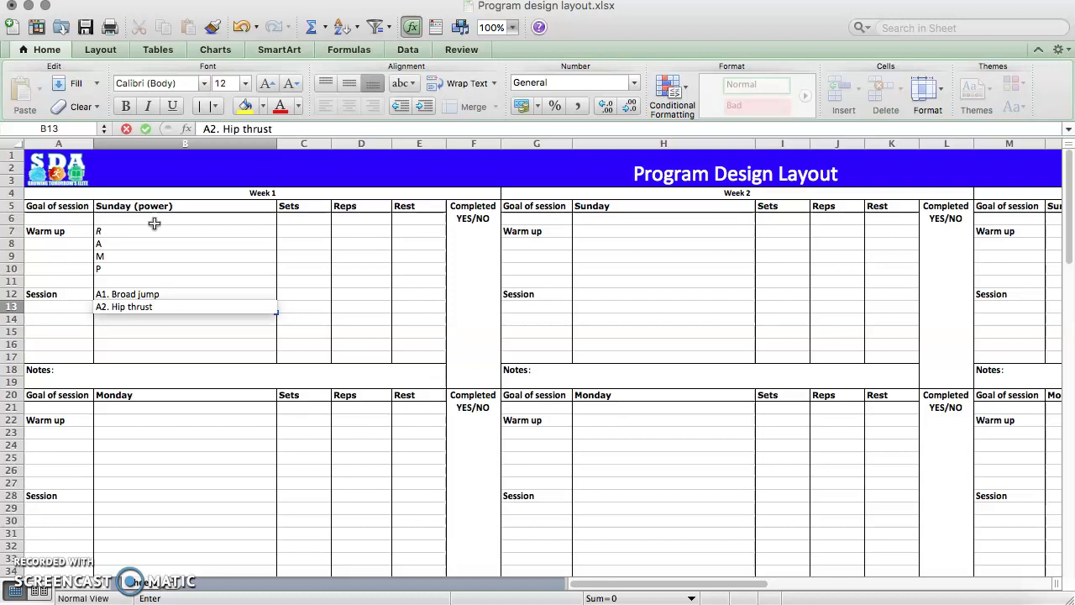
key(Return)
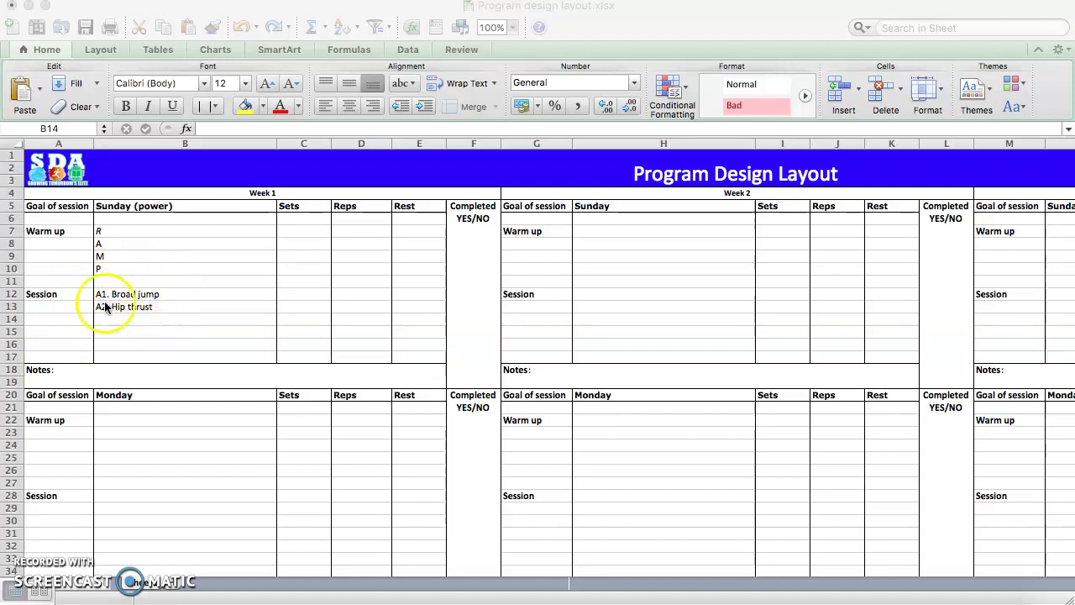
Give both broad jump (C12) and hip thrust (C13) 4 sets.
click(297, 294)
click(298, 294)
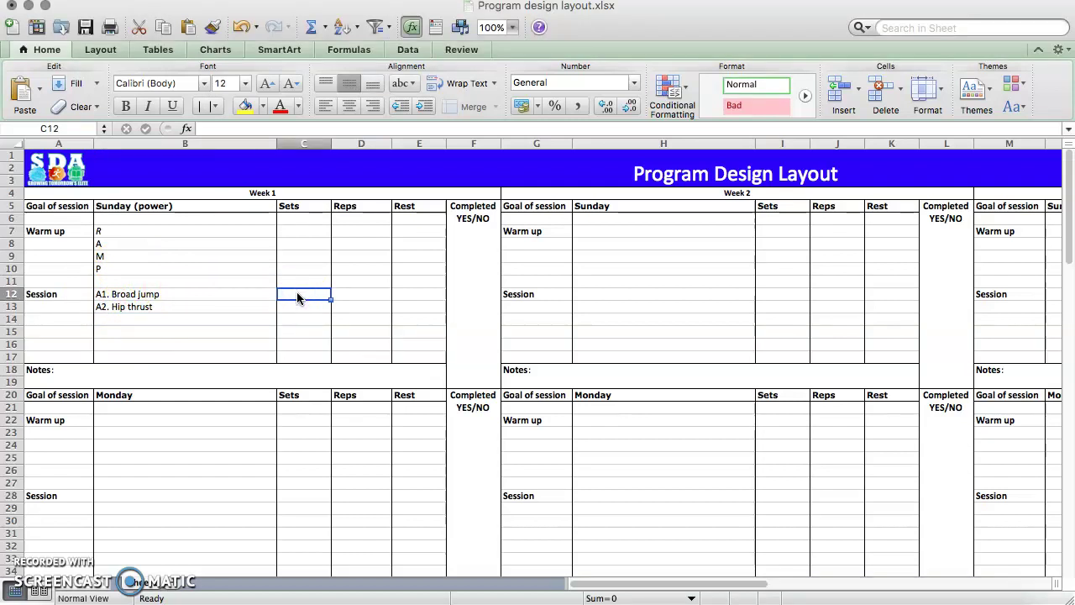
text(4)
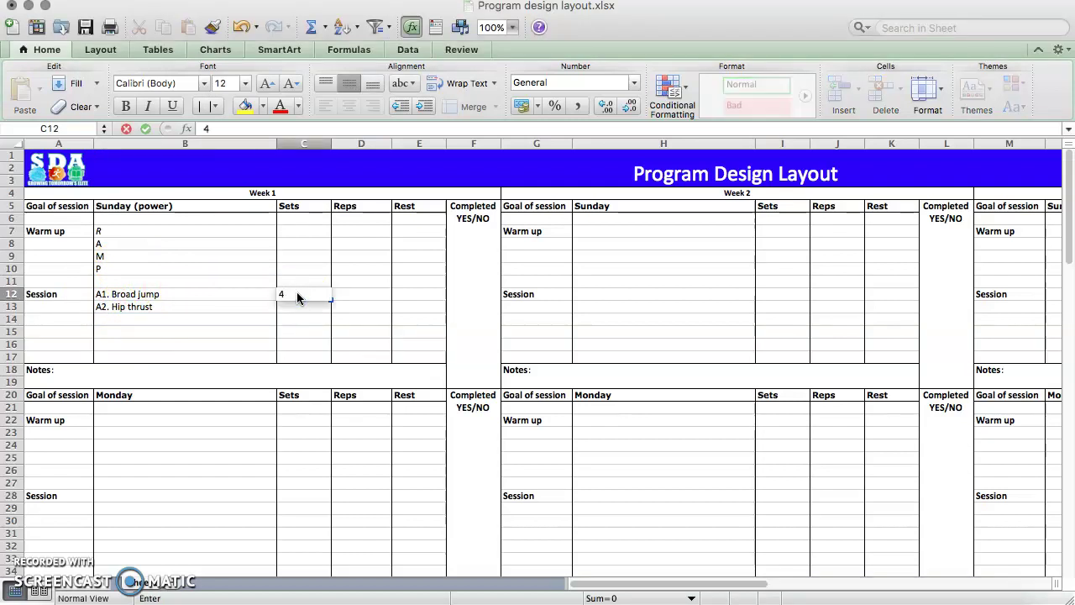
key(Return)
text(4)
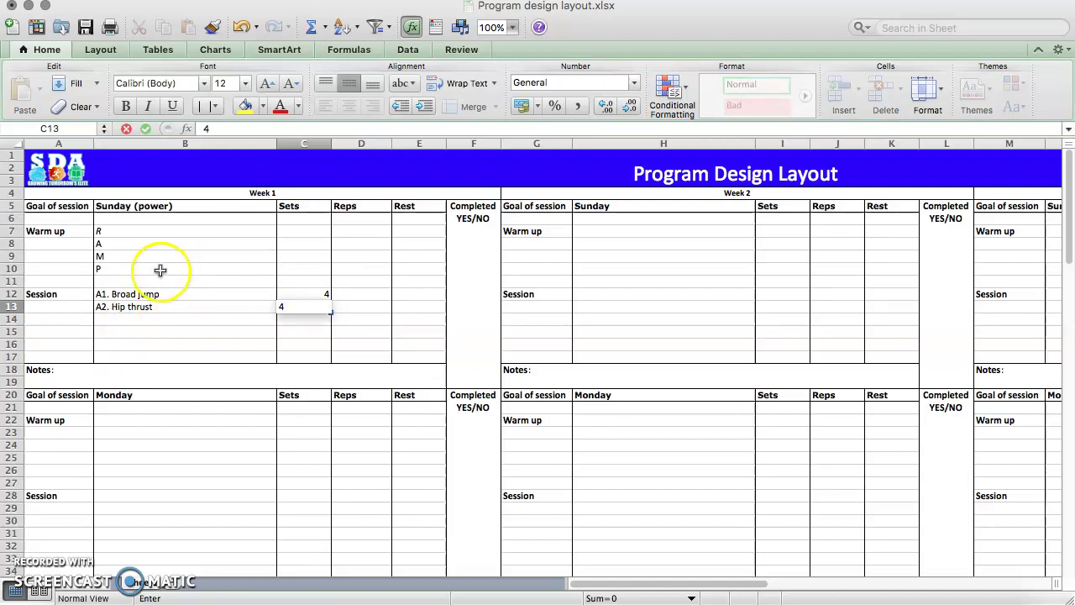
click(214, 335)
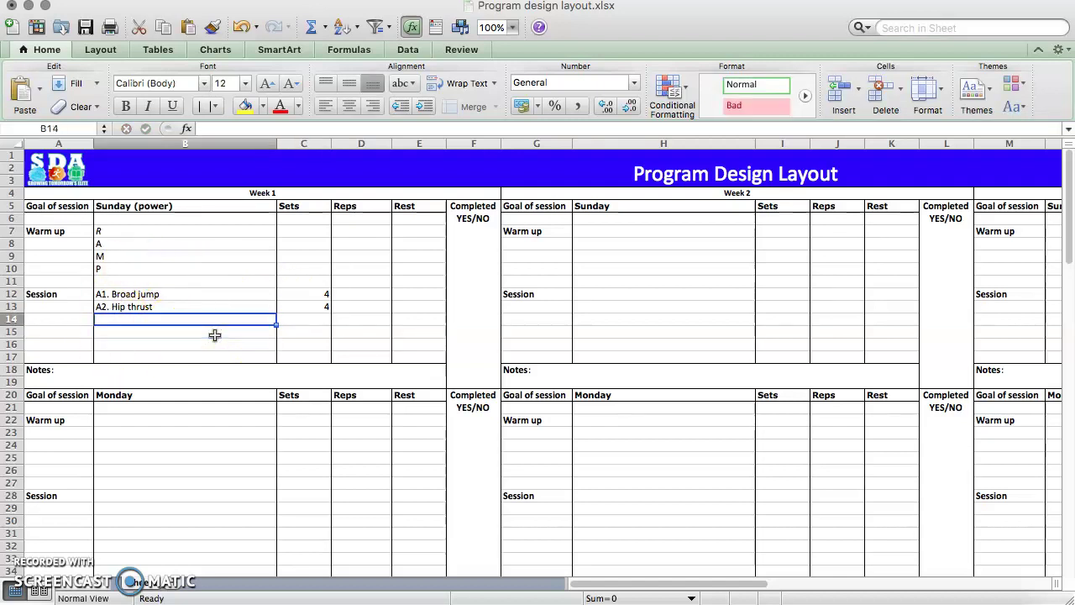
Enter 5 reps for broad jump, 6 reps for hip thrust, and 90sec rest in E13.
key(Up)
key(Up)
key(Right)
key(Right)
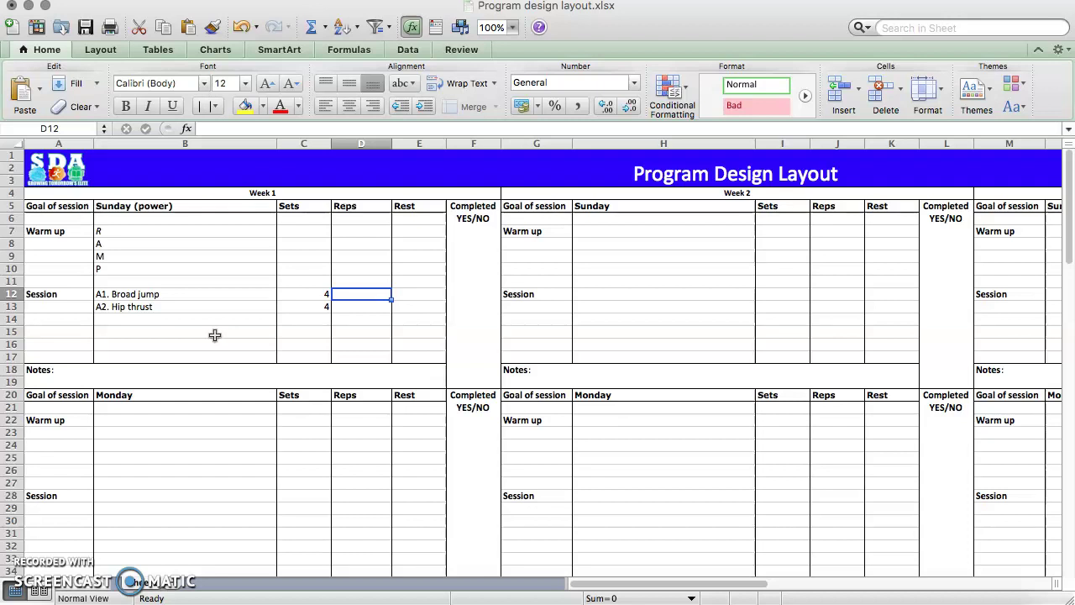
text(5)
key(Return)
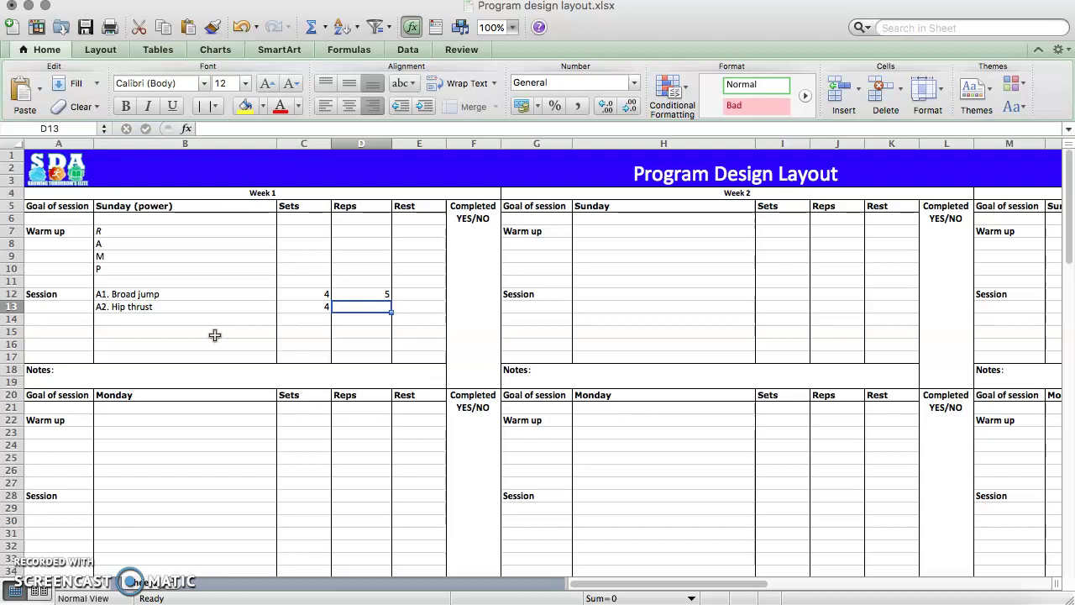
text(6)
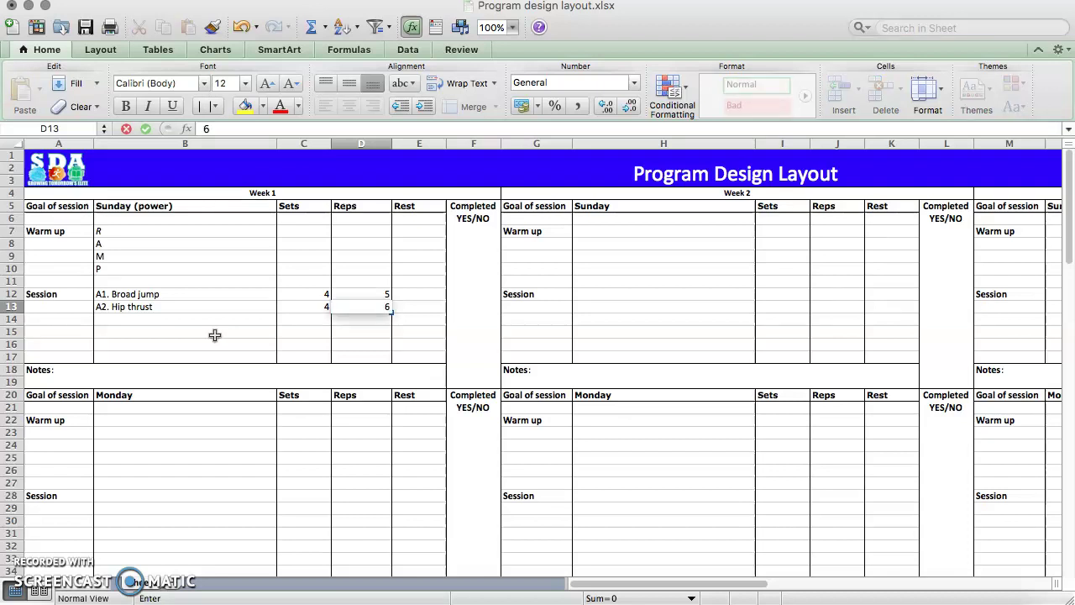
key(Up)
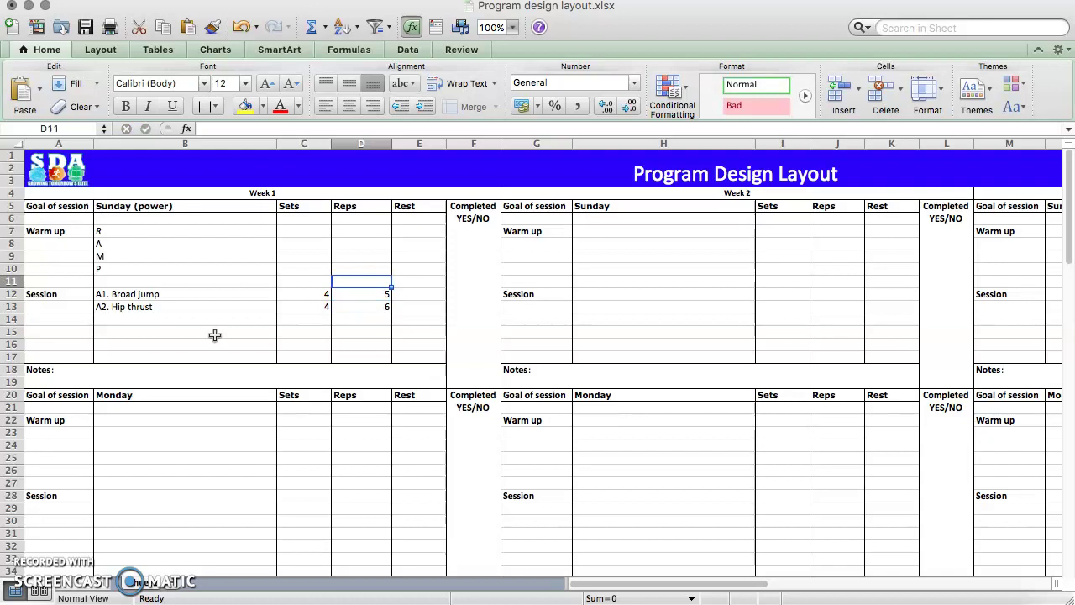
key(Right)
key(Down)
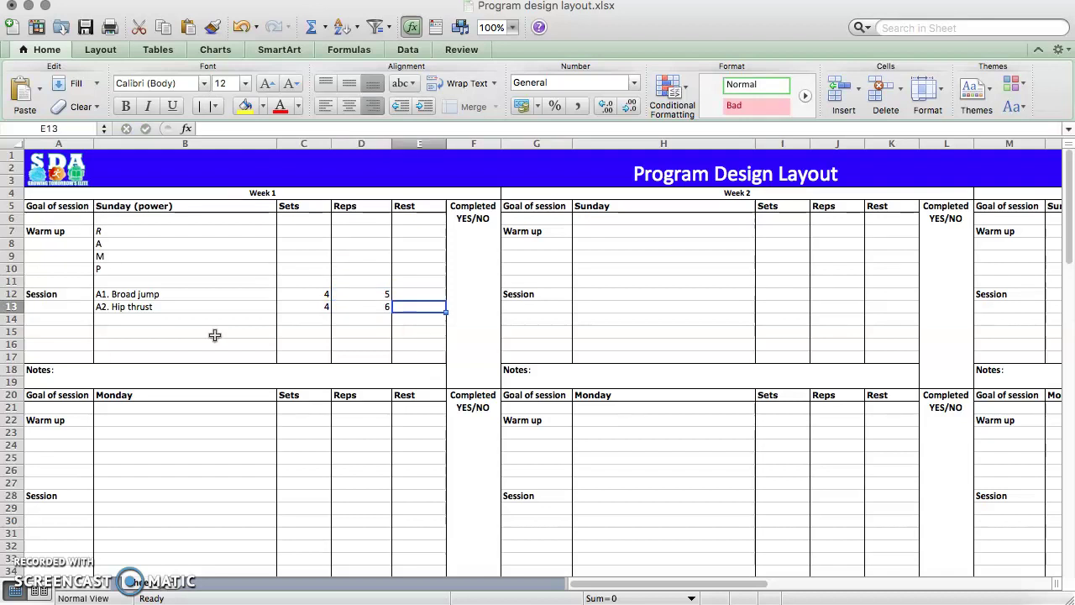
text(90sec)
click(216, 339)
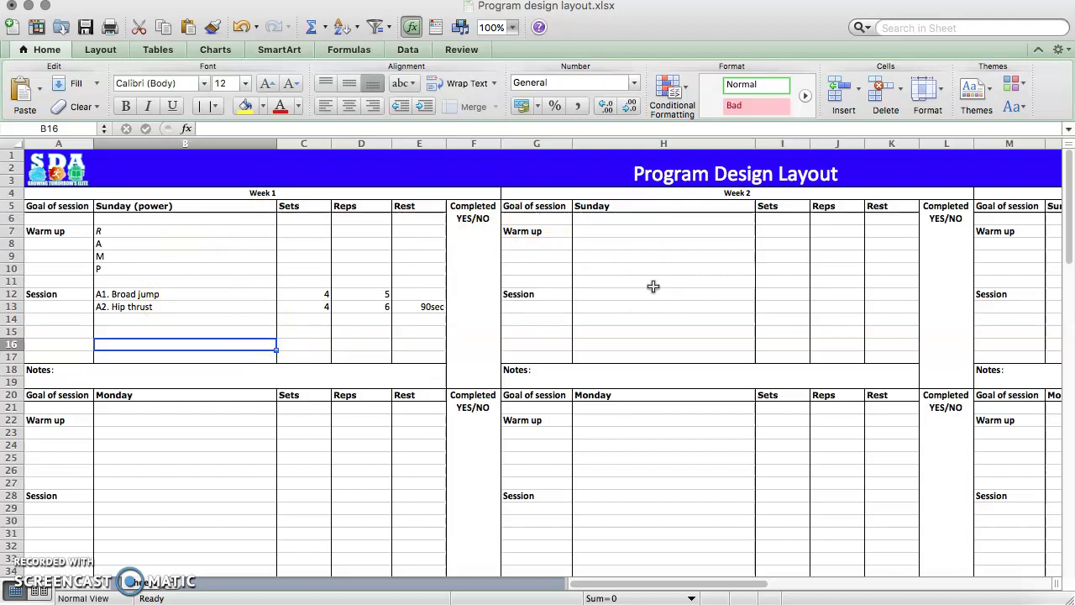
Enter 'A1. Broad jump' in H12 and 'A2. Hip Thrust' in H13 for Week 2.
click(590, 296)
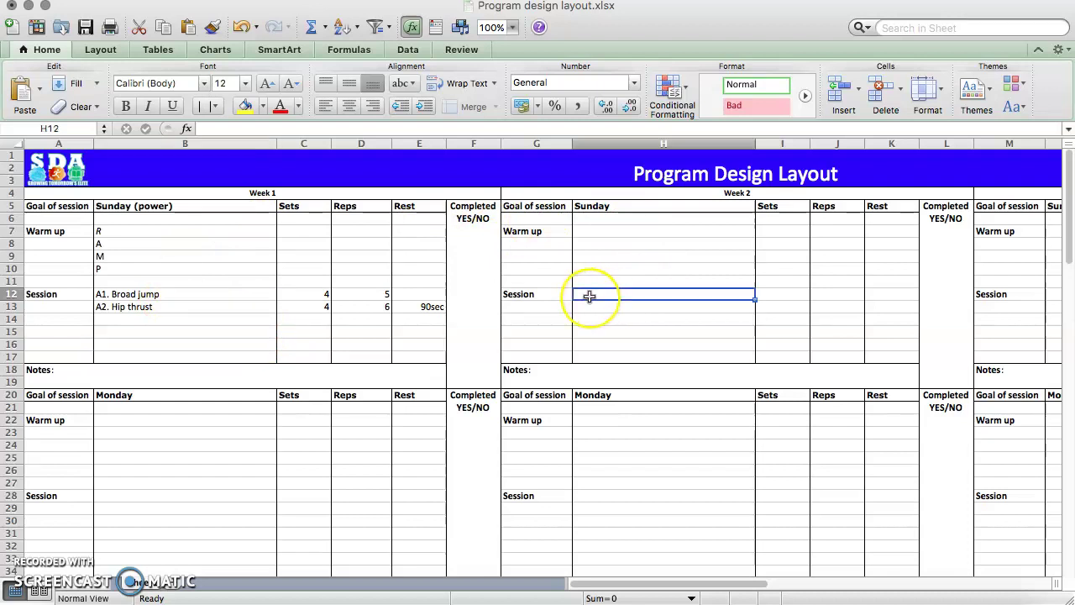
text(A1.)
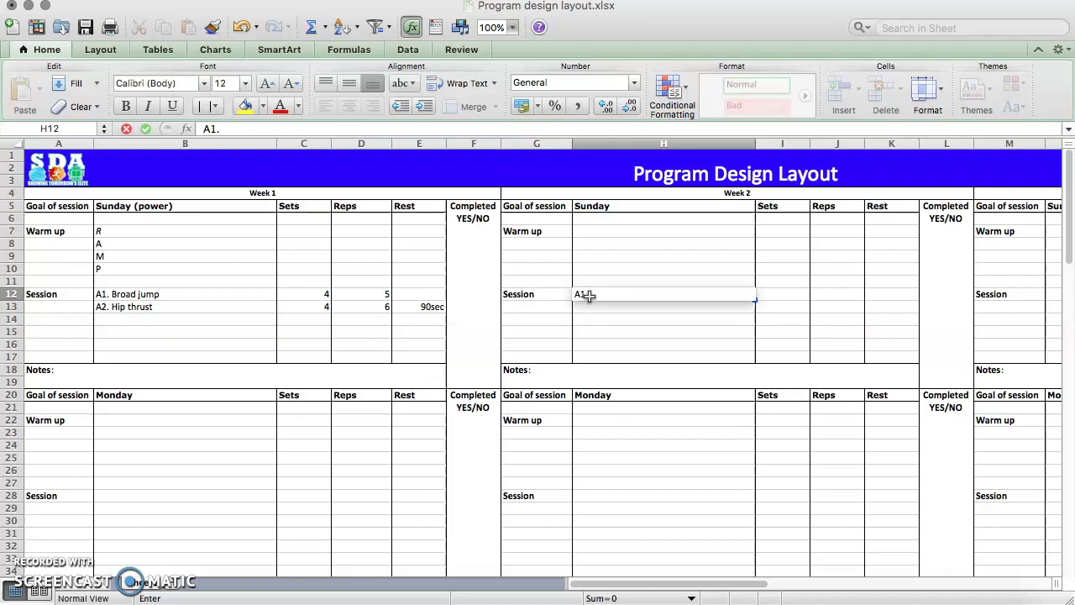
click(363, 328)
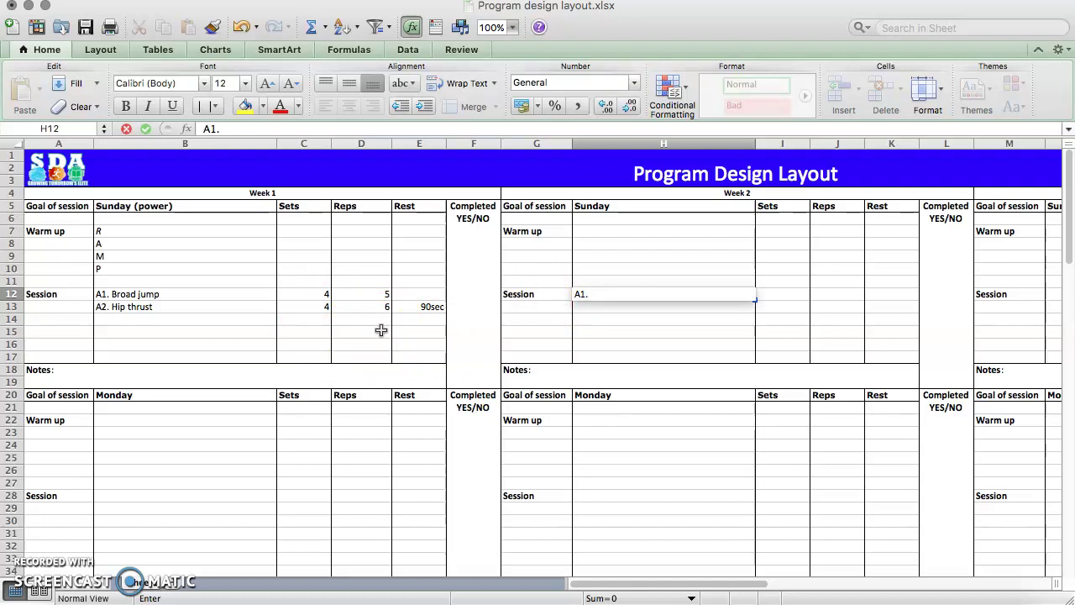
text(Broad jump)
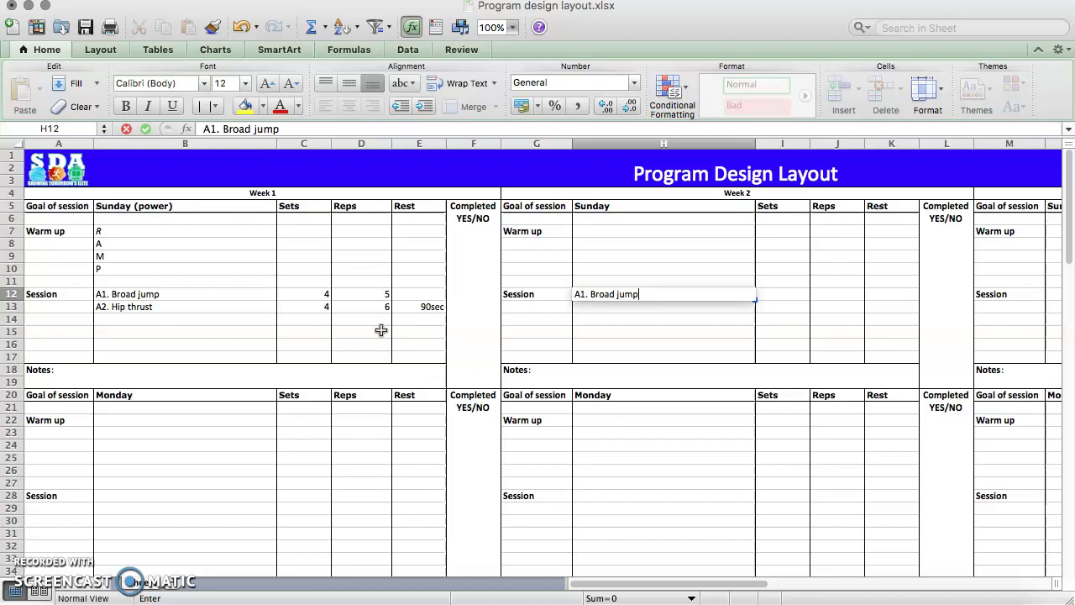
key(Return)
text(A2.)
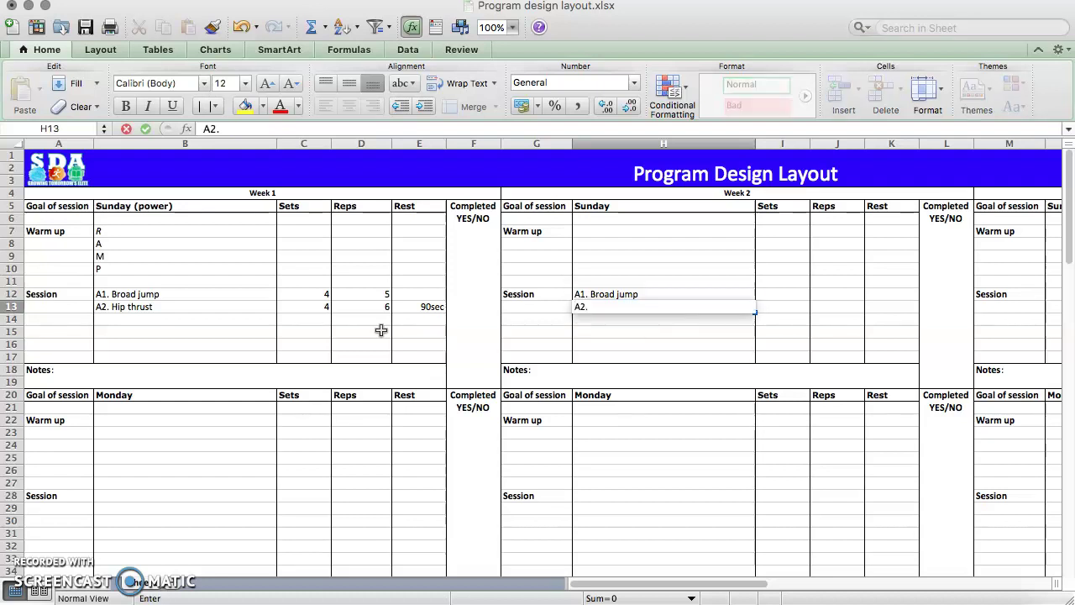
text( Hip Thrust)
click(689, 256)
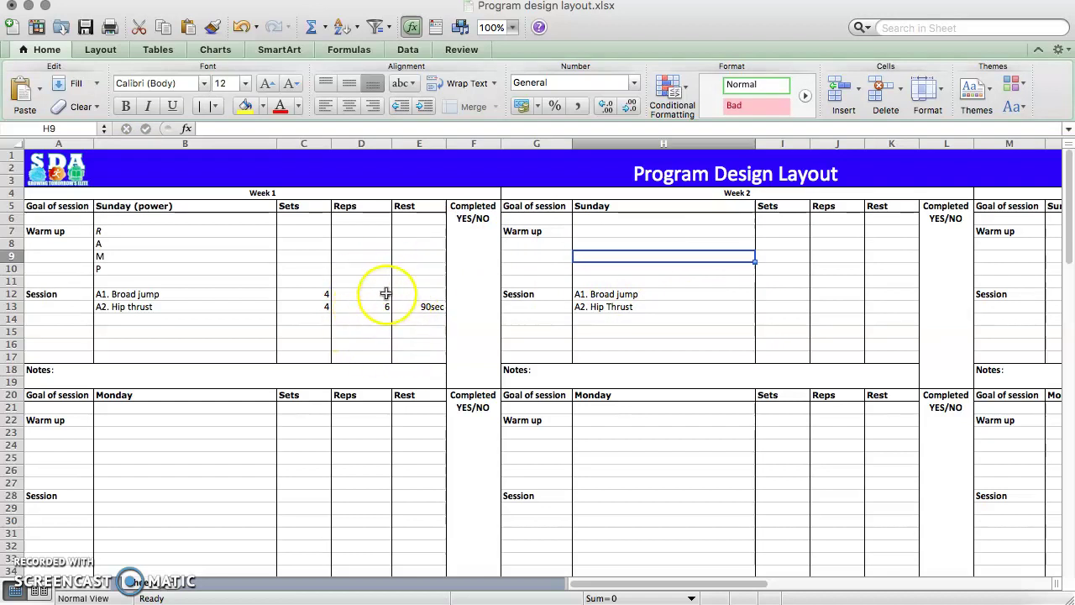
Enter 5 sets in I12 and I13, then 5 reps in J12 and 6 reps in J13.
click(765, 294)
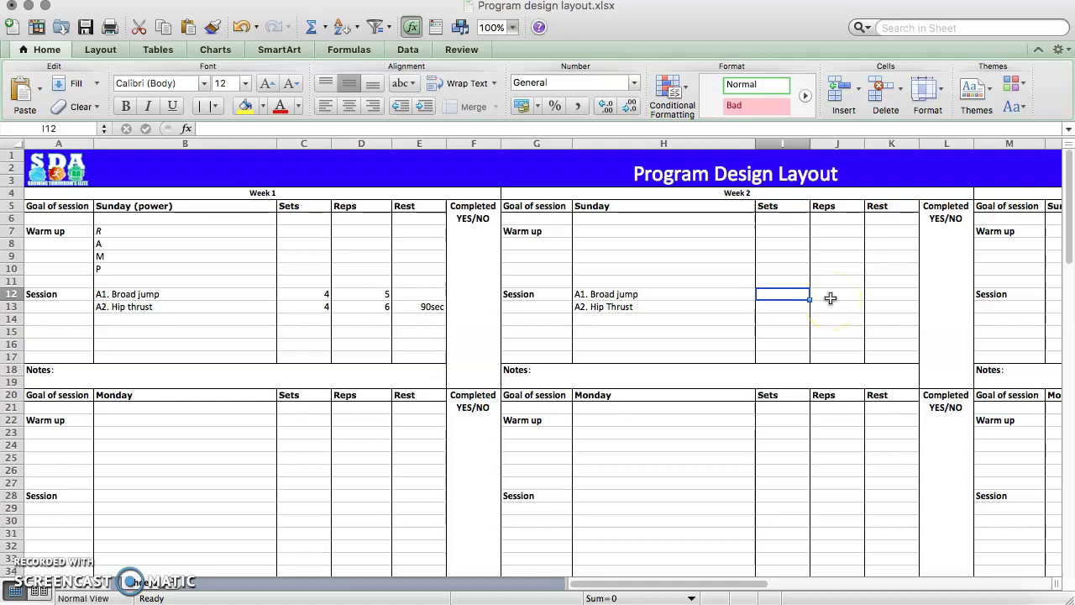
text(5)
key(Return)
text(5)
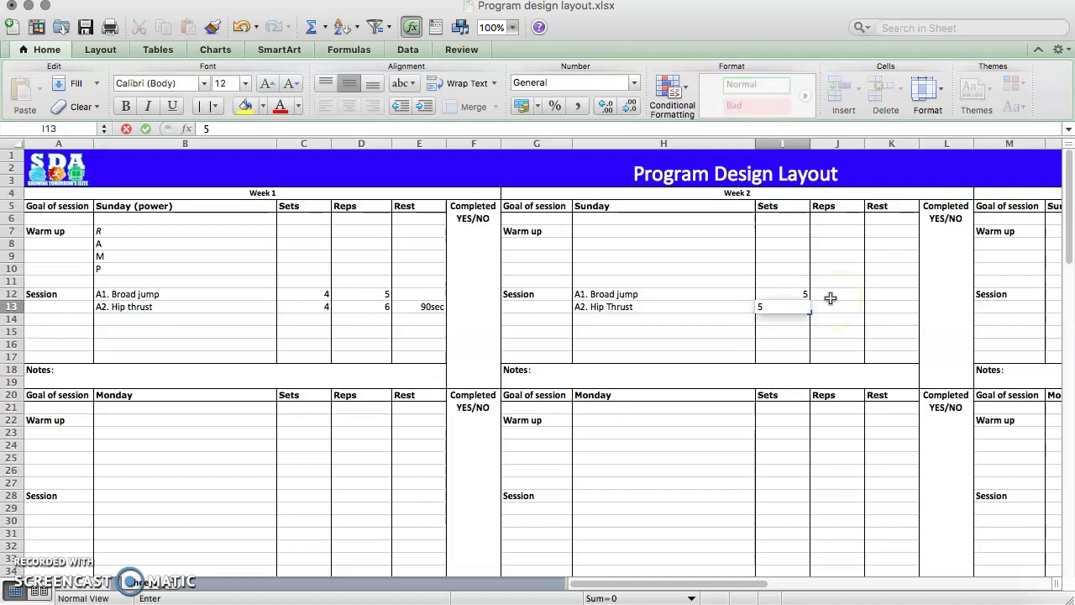
click(830, 298)
text(5)
key(Return)
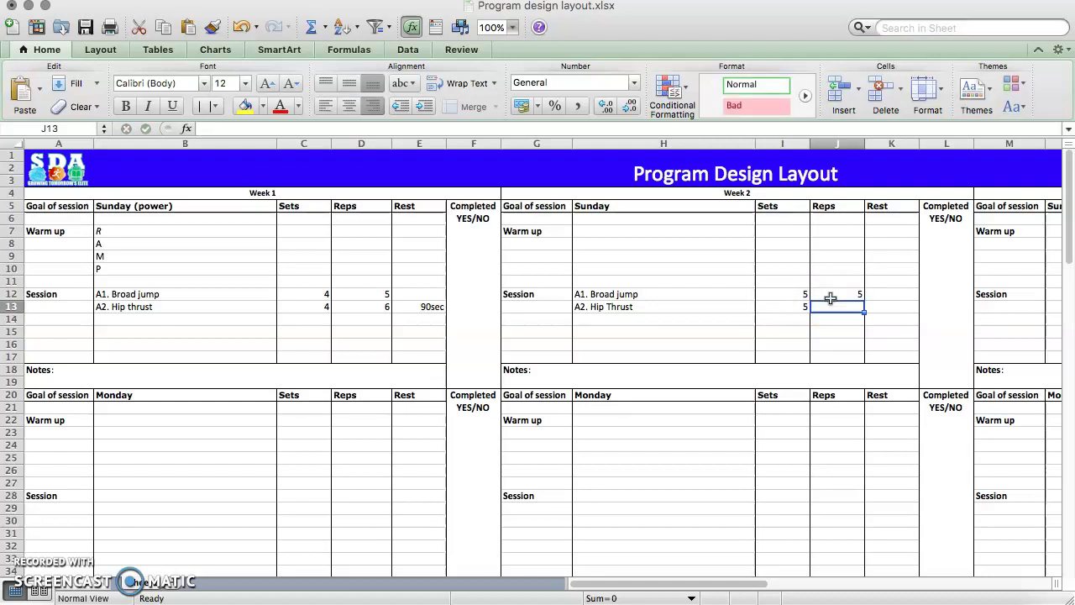
text(6)
key(Return)
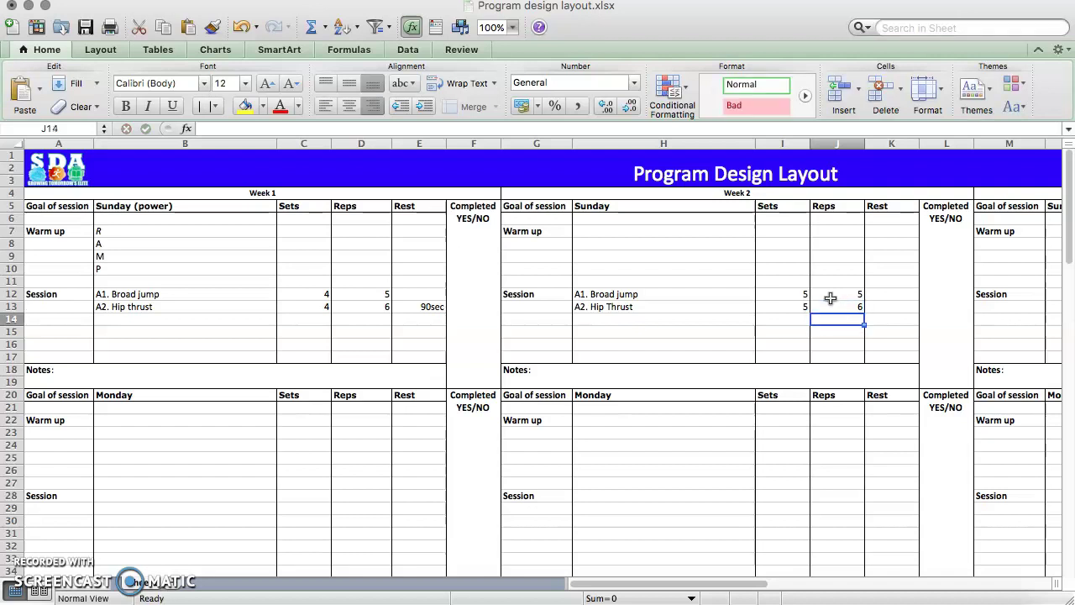